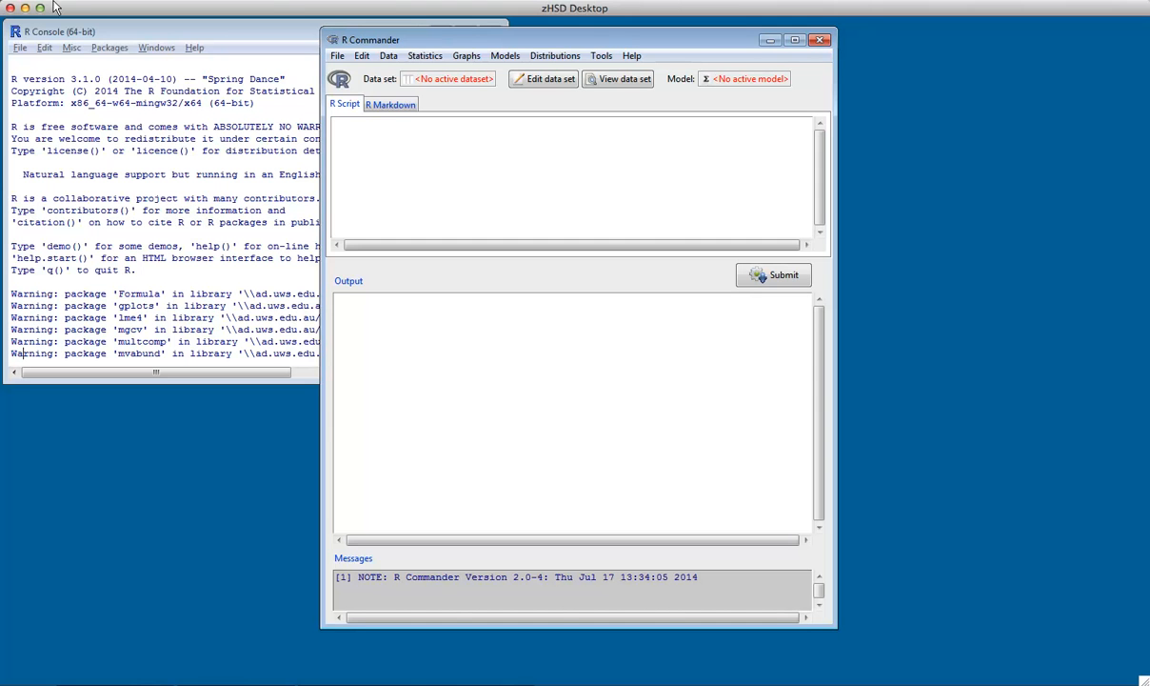
Minimize the R Console, switch to Internet Explorer and open the Data folder in the Biometry course's Learning Materials
{"action": "left_click_drag", "start_coordinate": [416, 38], "coordinate": [454, 54]}
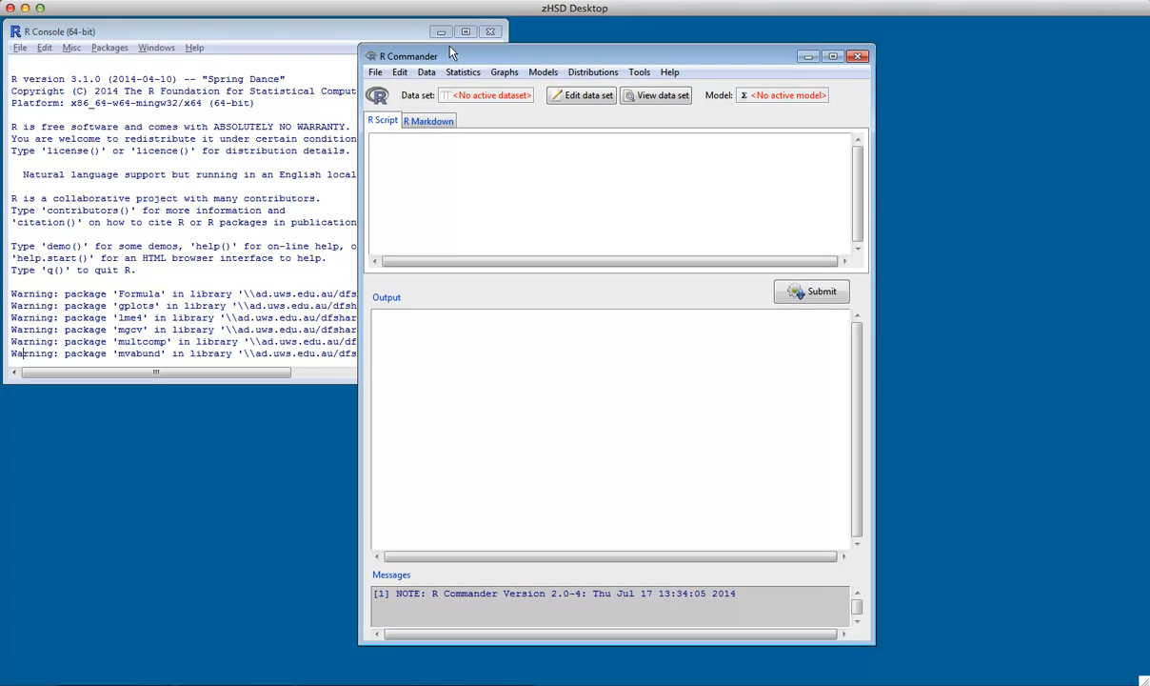
{"action": "left_click", "coordinate": [439, 31]}
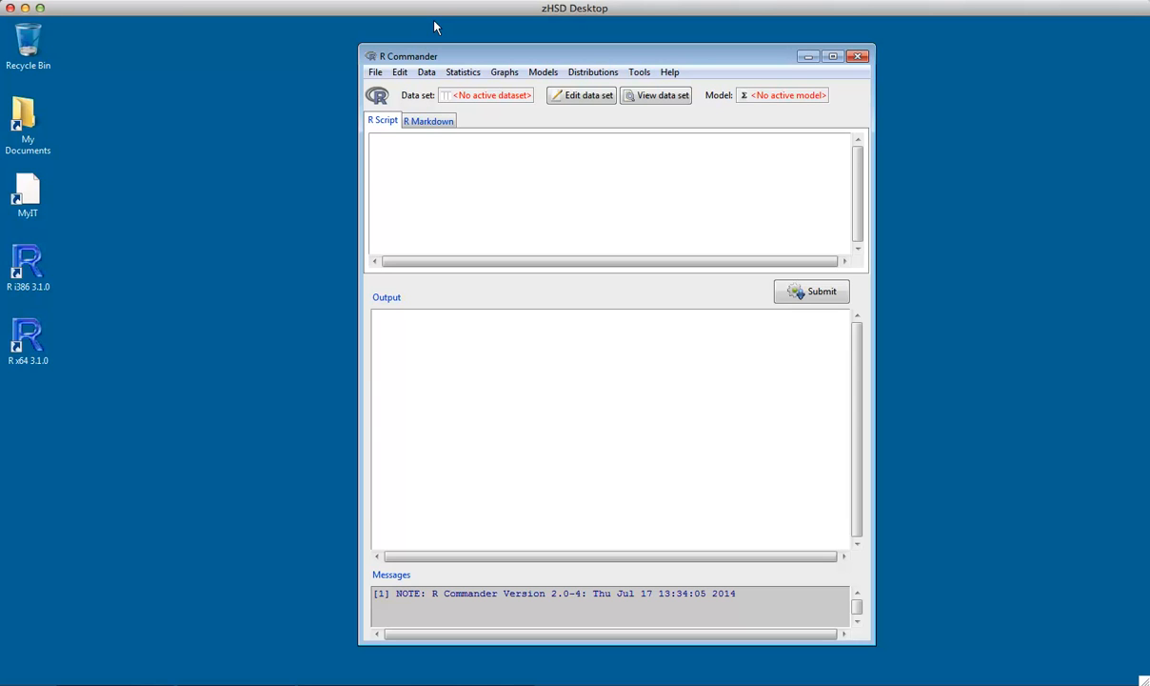
{"action": "left_click", "coordinate": [229, 633]}
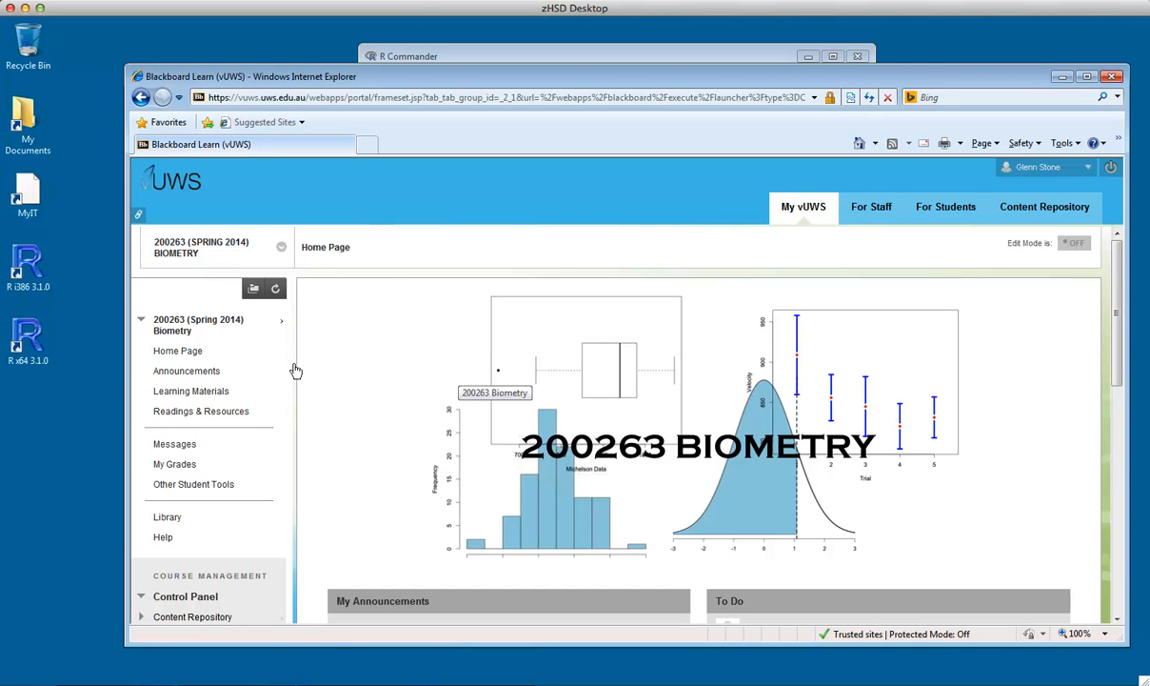
{"action": "left_click", "coordinate": [168, 392]}
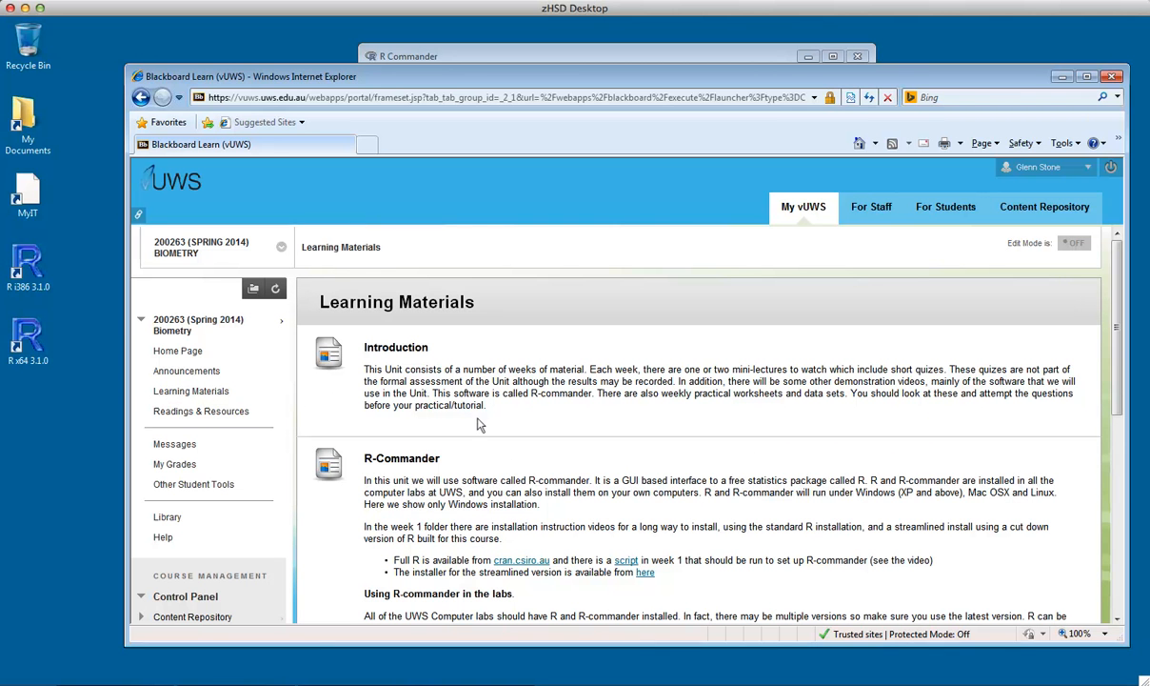
{"action": "scroll", "coordinate": [481, 423], "scroll_direction": "down", "scroll_amount": 10}
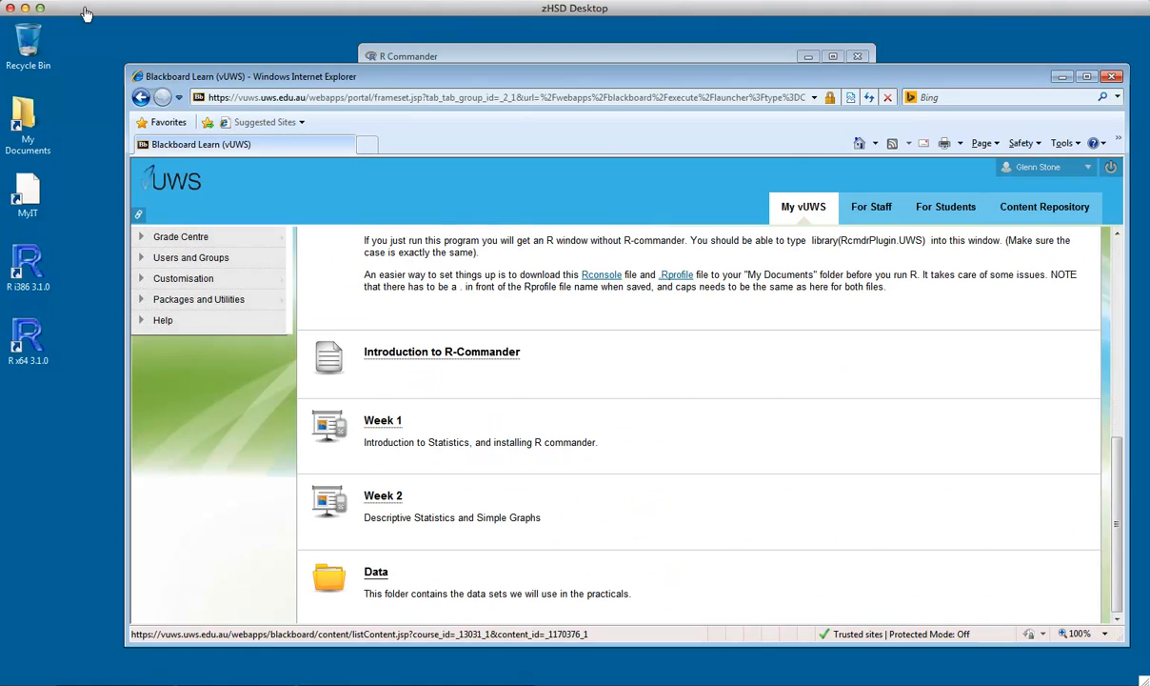
{"action": "left_click", "coordinate": [375, 571]}
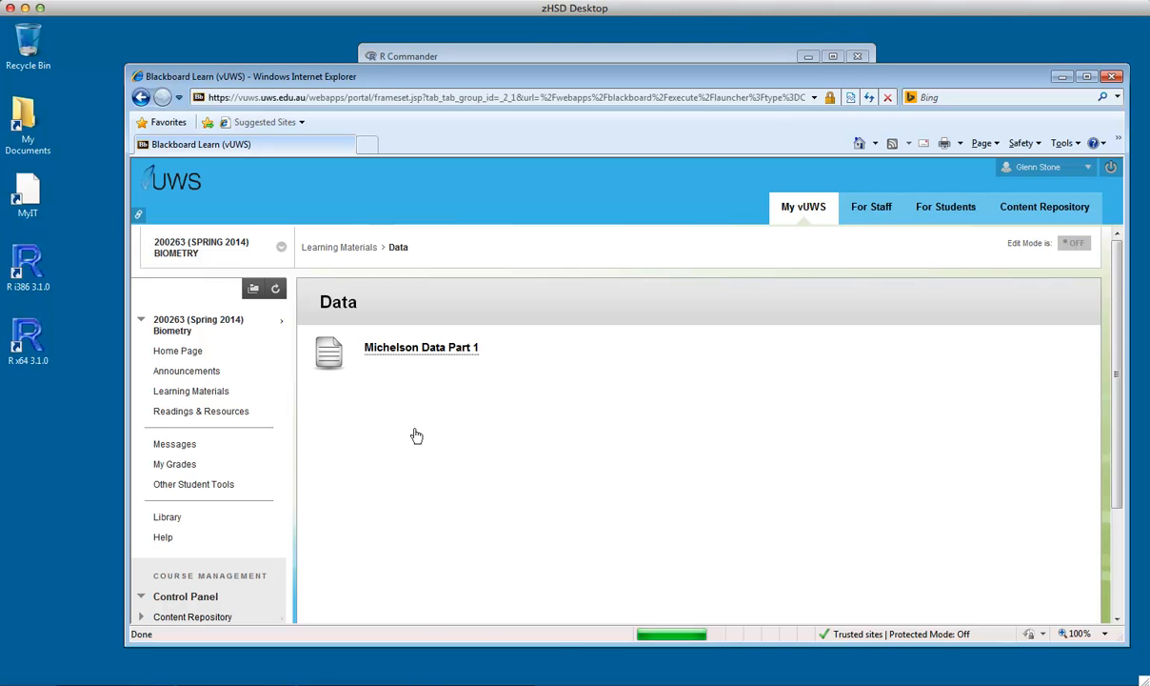
Download the Michelson Data Part 1 file as Michelson1 into the RUWS-files folder inside My Documents > Biometry
{"action": "right_click", "coordinate": [419, 347]}
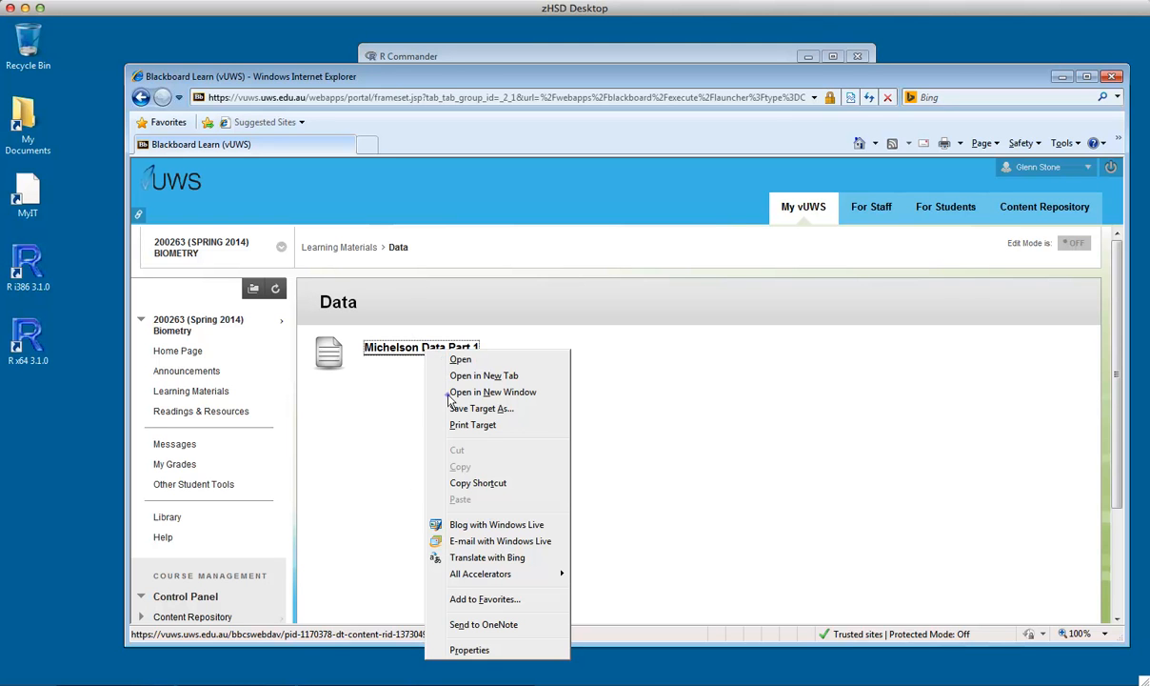
{"action": "left_click", "coordinate": [476, 407]}
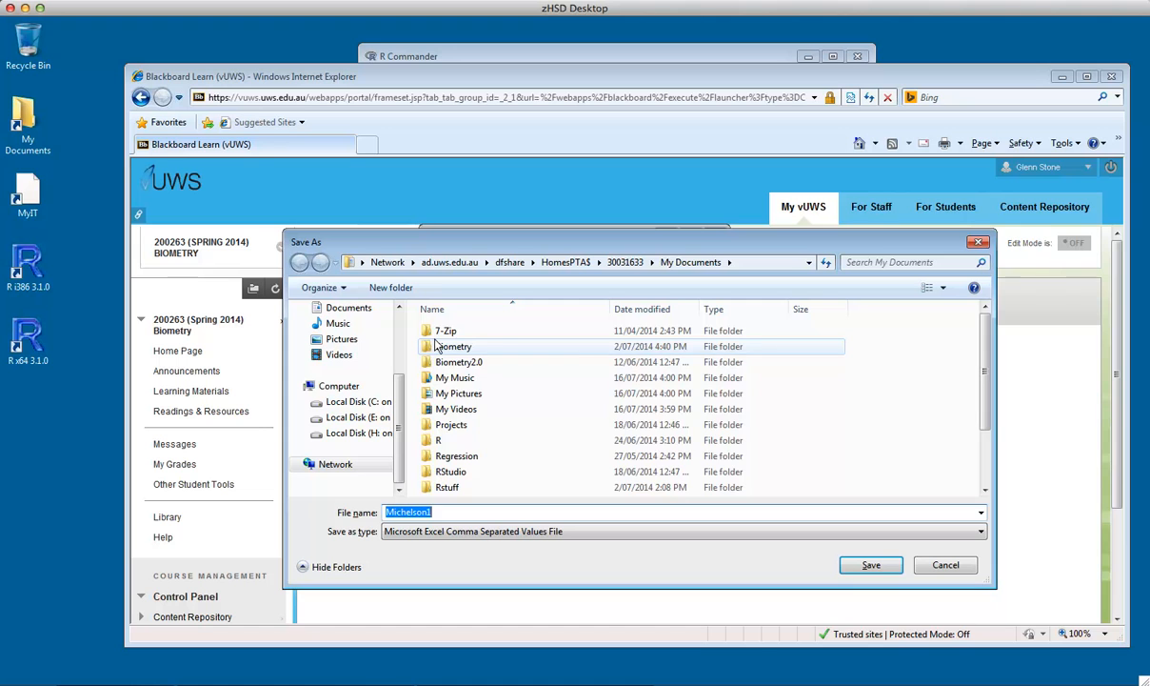
{"action": "double_click", "coordinate": [437, 347]}
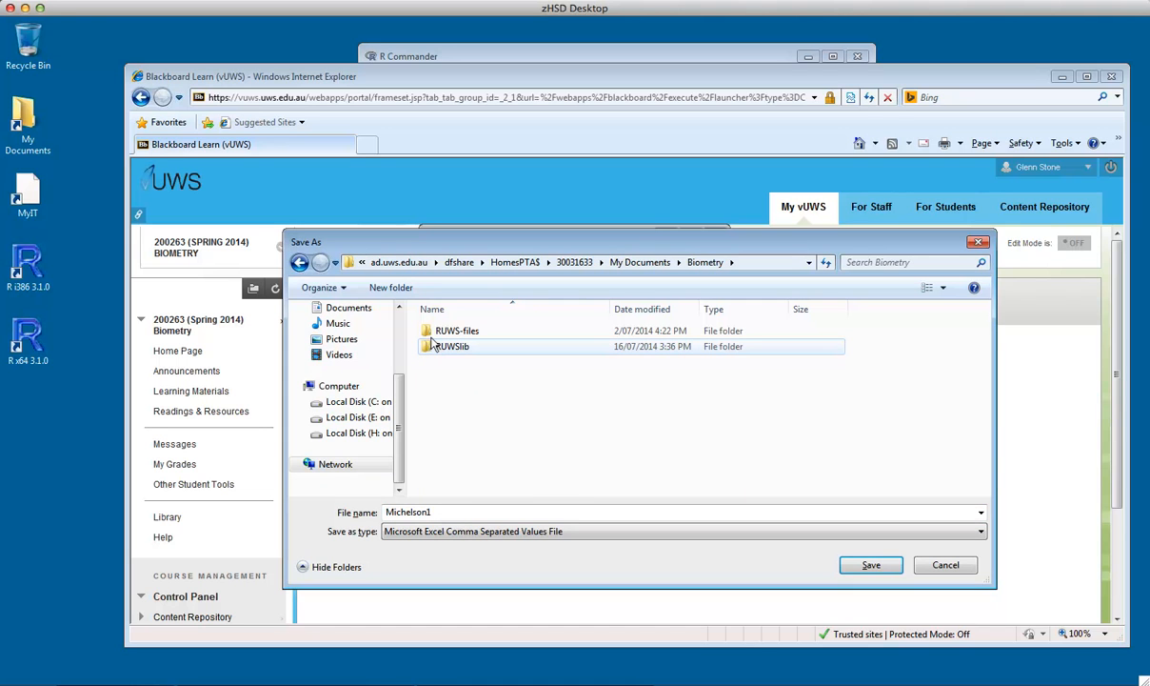
{"action": "double_click", "coordinate": [431, 329]}
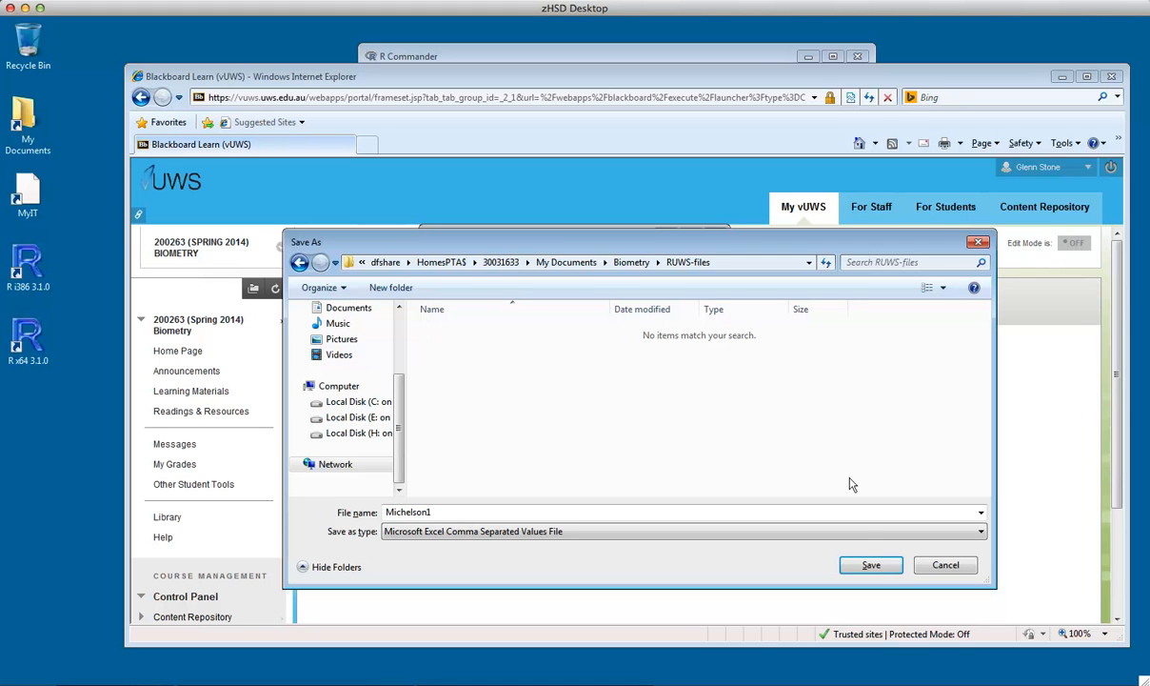
{"action": "left_click", "coordinate": [869, 564]}
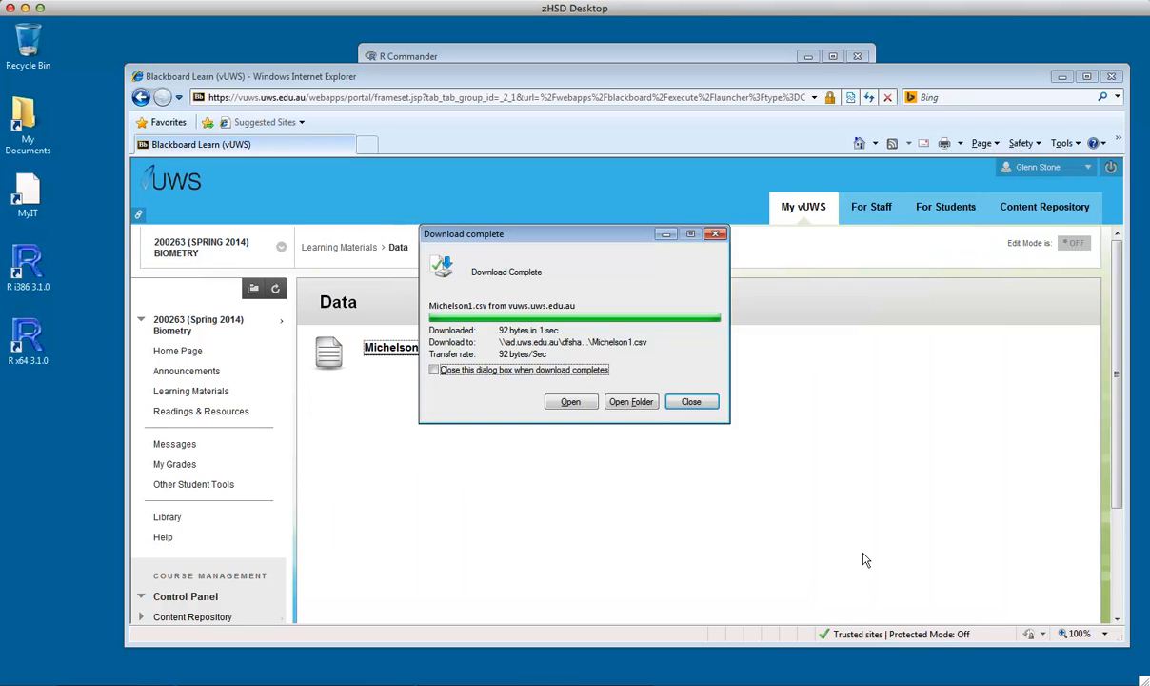
{"action": "left_click", "coordinate": [688, 402]}
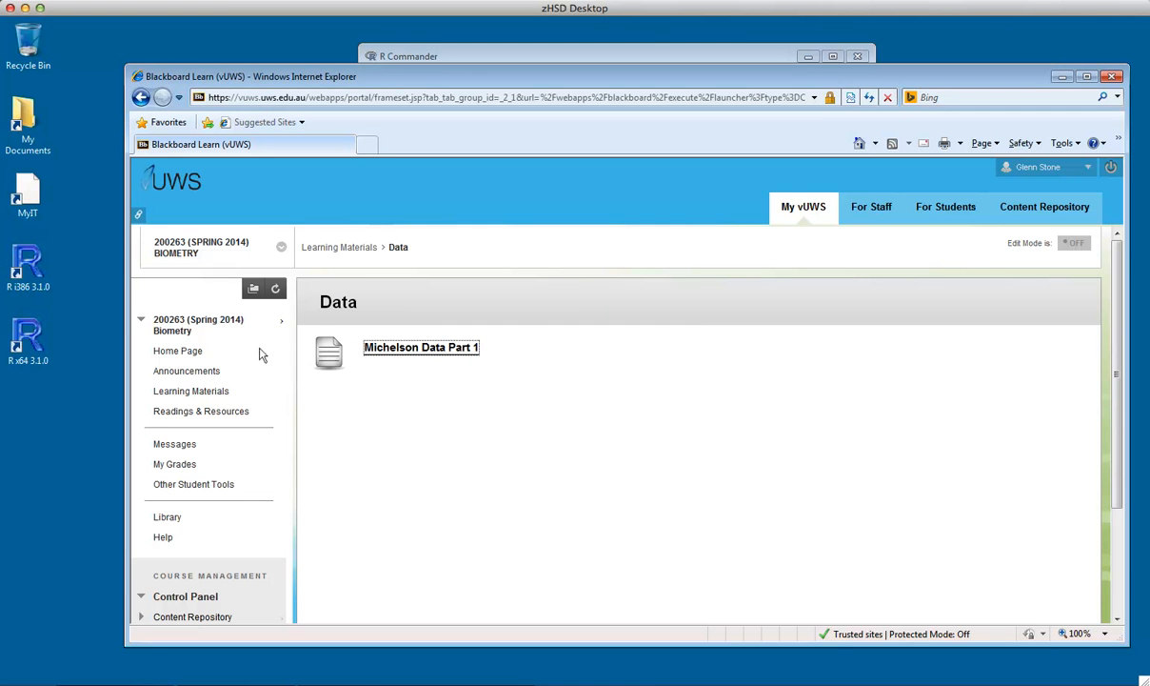
Open the downloaded Michelson1 file from My Documents > Biometry > RUWS-files in Excel to examine its contents
{"action": "double_click", "coordinate": [27, 110]}
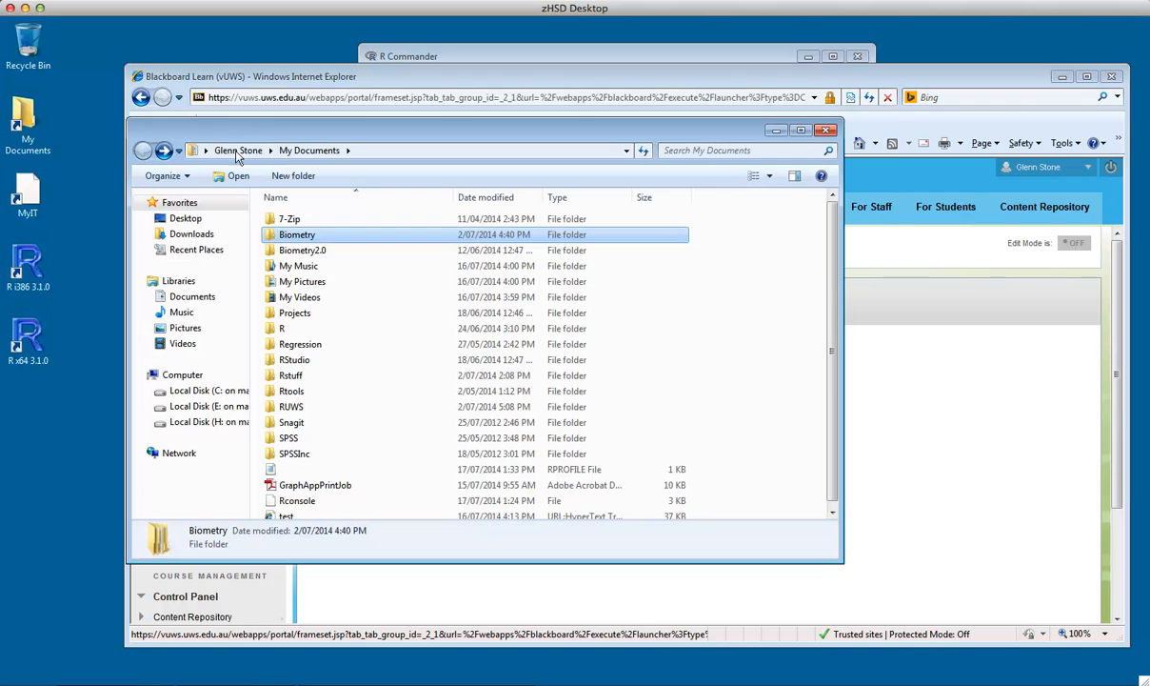
{"action": "double_click", "coordinate": [277, 237]}
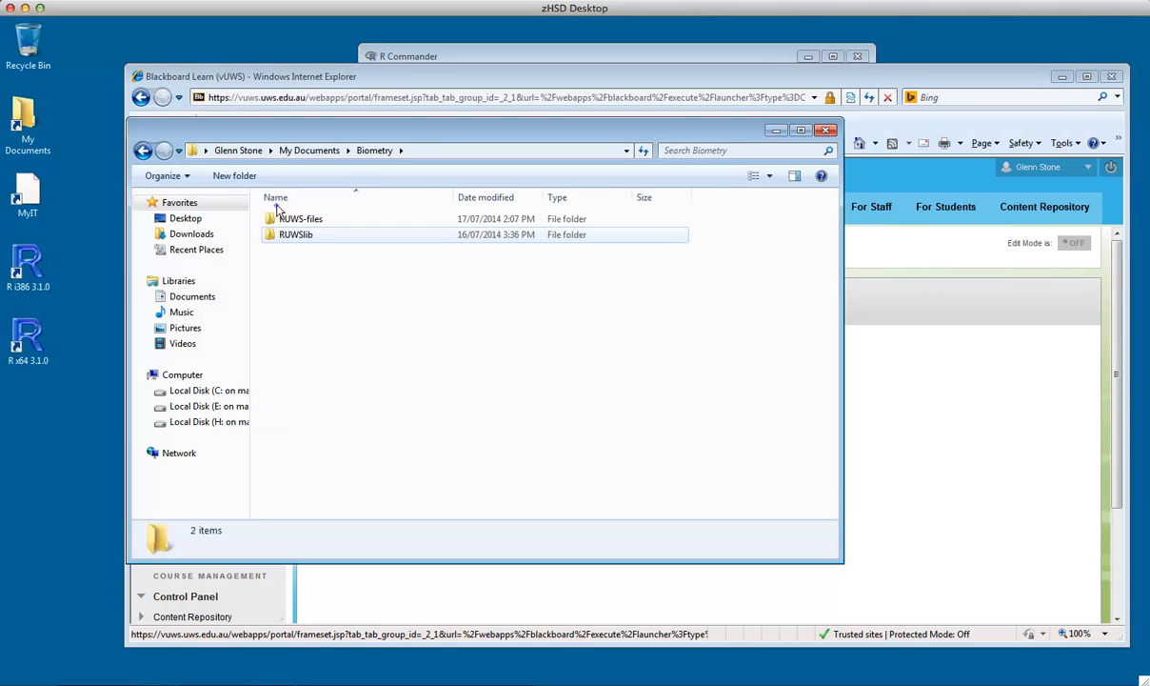
{"action": "double_click", "coordinate": [277, 216]}
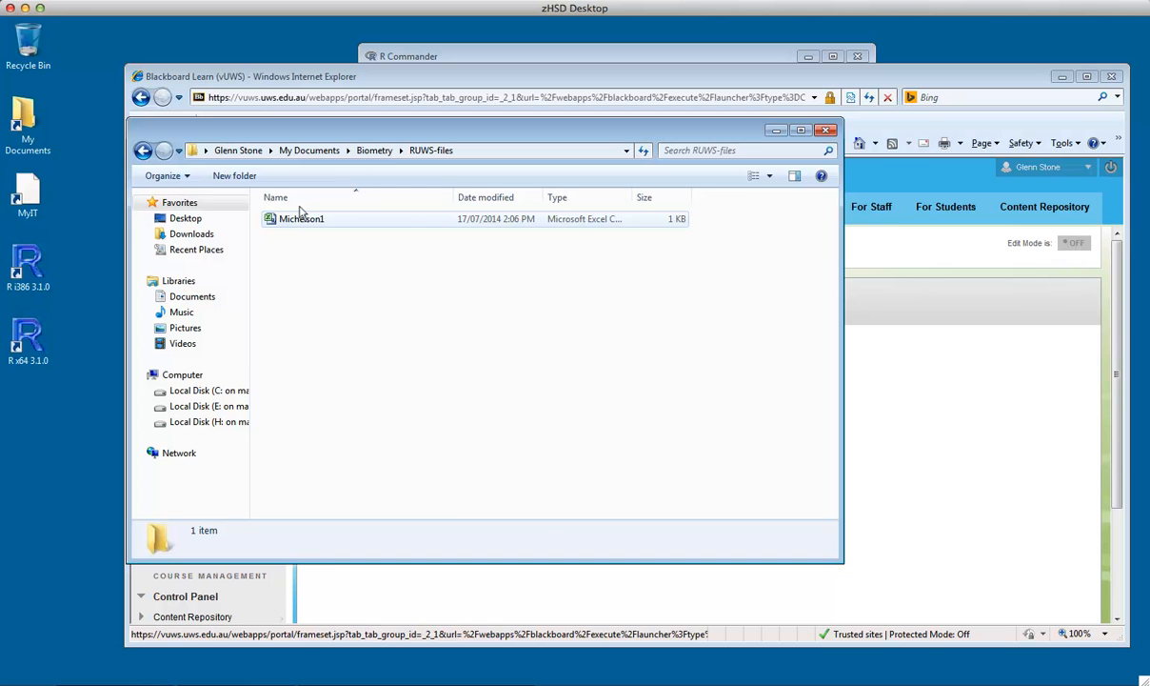
{"action": "left_click", "coordinate": [303, 219]}
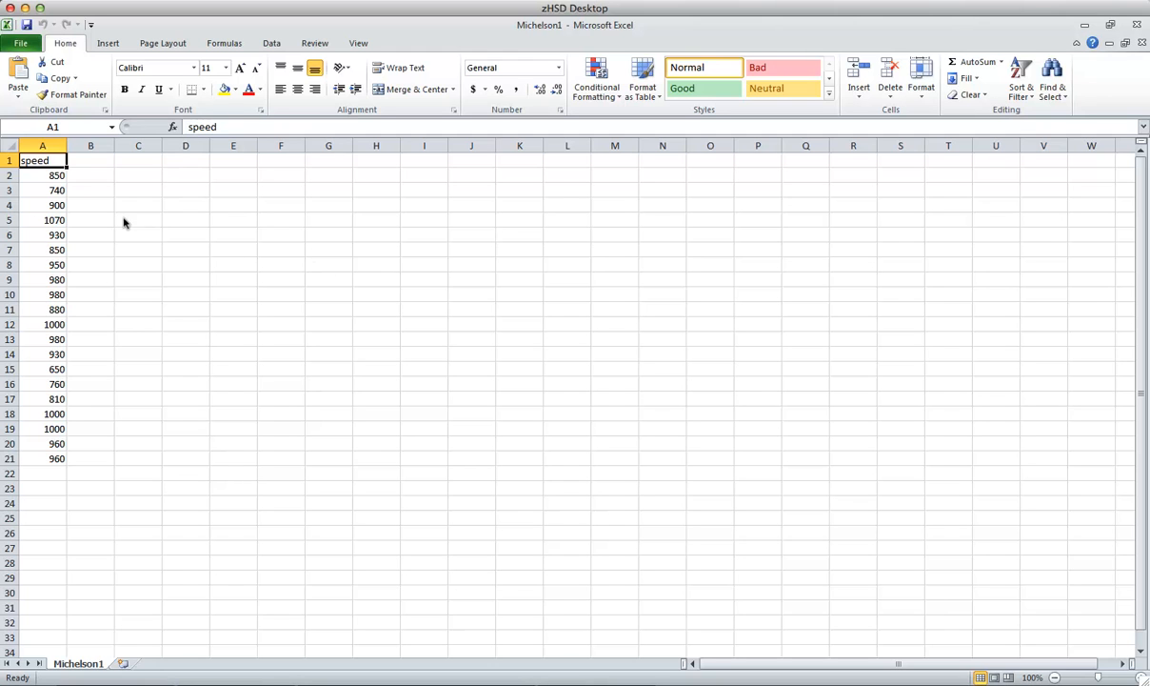
Close the Michelson1 workbook and put away the folder and browser windows to return to R Commander
{"action": "left_click", "coordinate": [9, 7]}
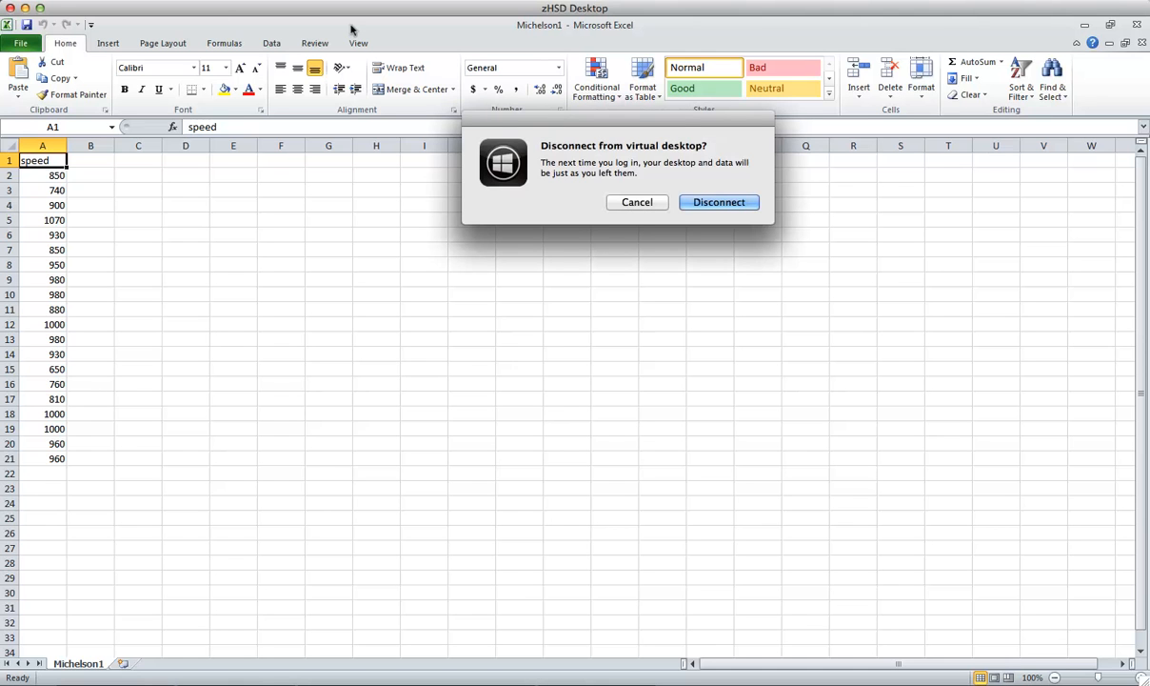
{"action": "left_click", "coordinate": [633, 201]}
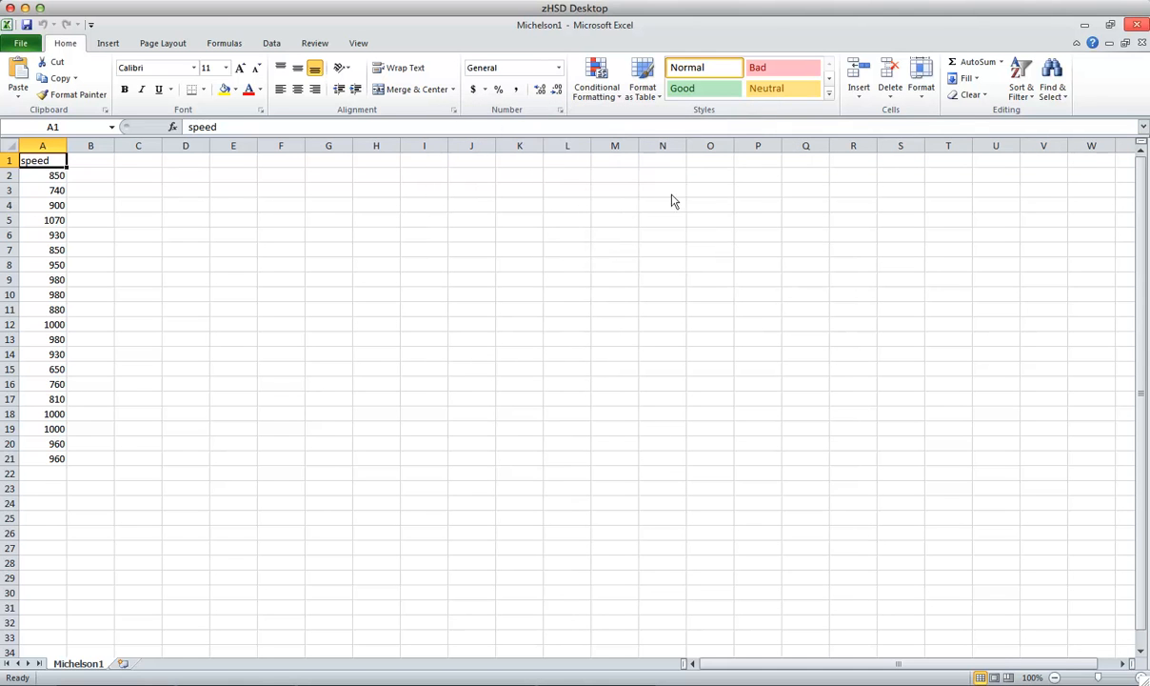
{"action": "left_click", "coordinate": [1136, 23]}
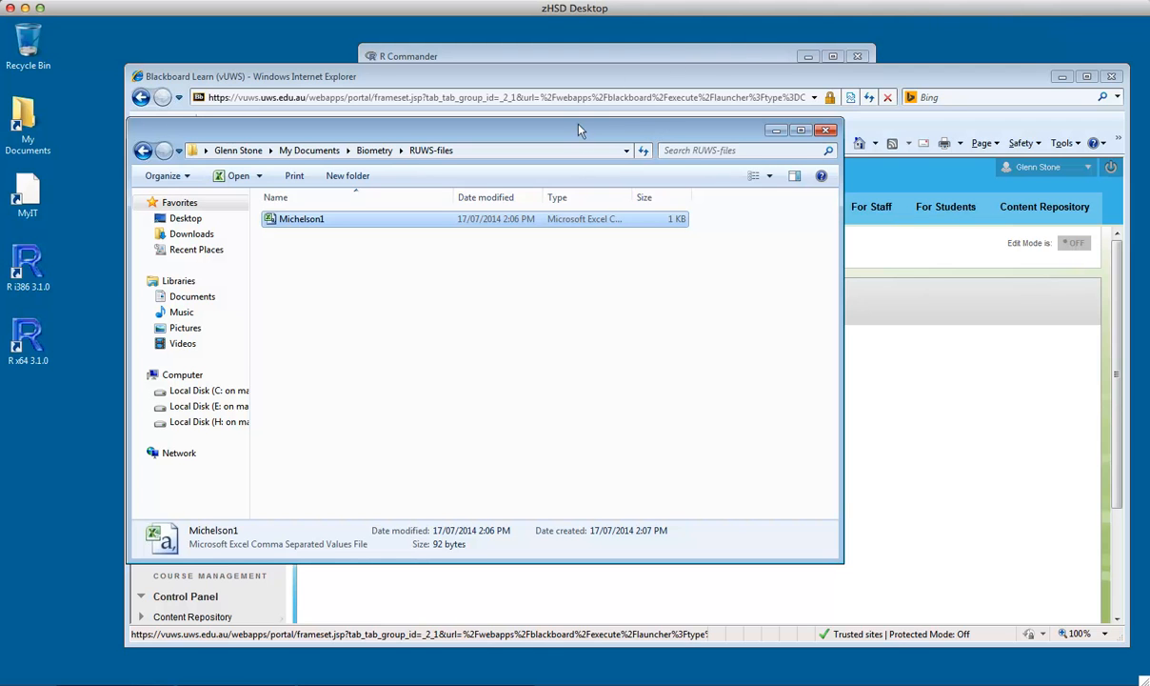
{"action": "left_click_drag", "start_coordinate": [579, 129], "coordinate": [601, 135]}
{"action": "left_click", "coordinate": [759, 135]}
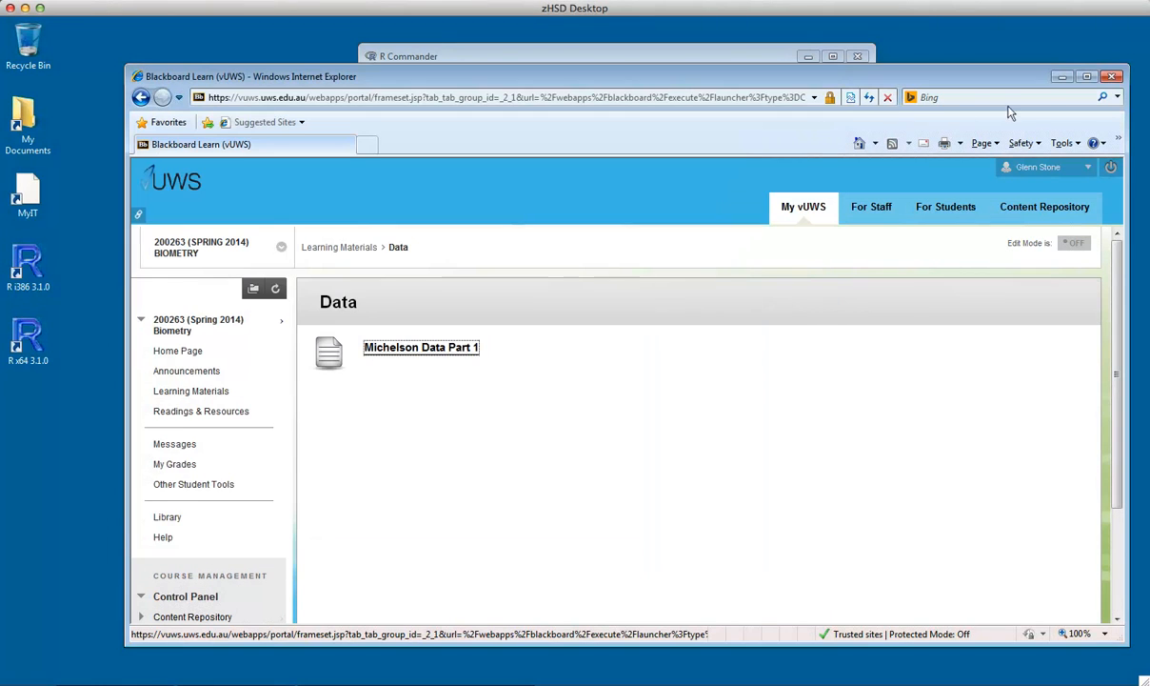
{"action": "left_click", "coordinate": [1062, 76]}
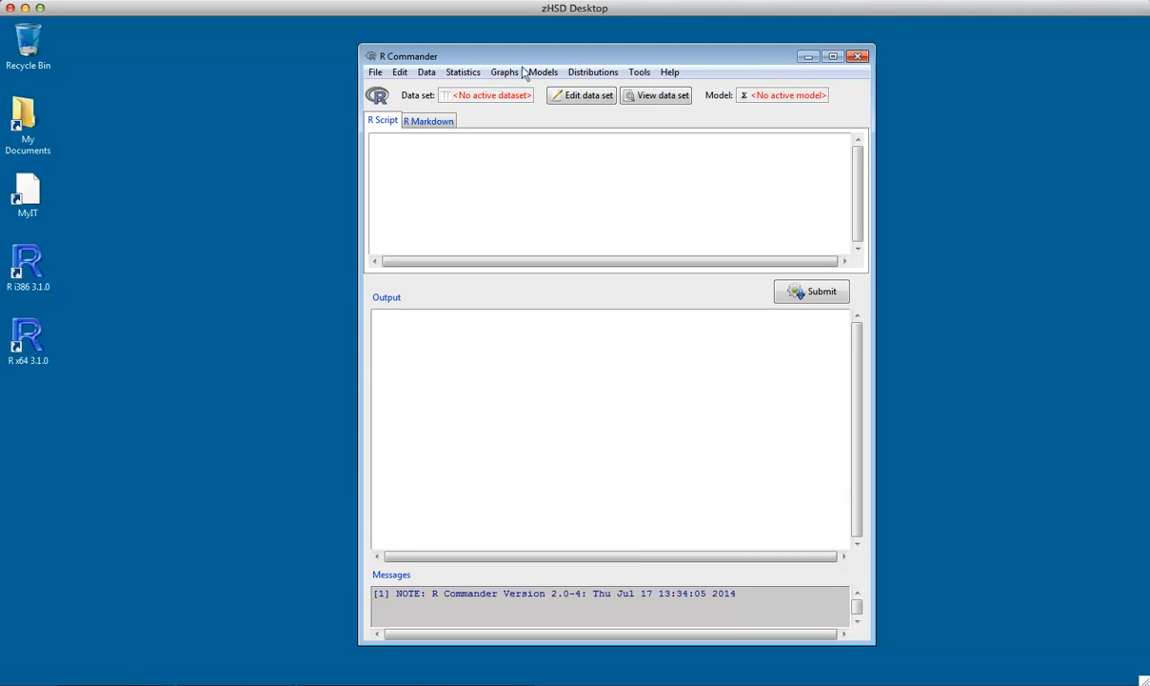
Import the Michelson1 text file from the local file system as Dataset, using commas as the field separator
{"action": "left_click", "coordinate": [423, 68]}
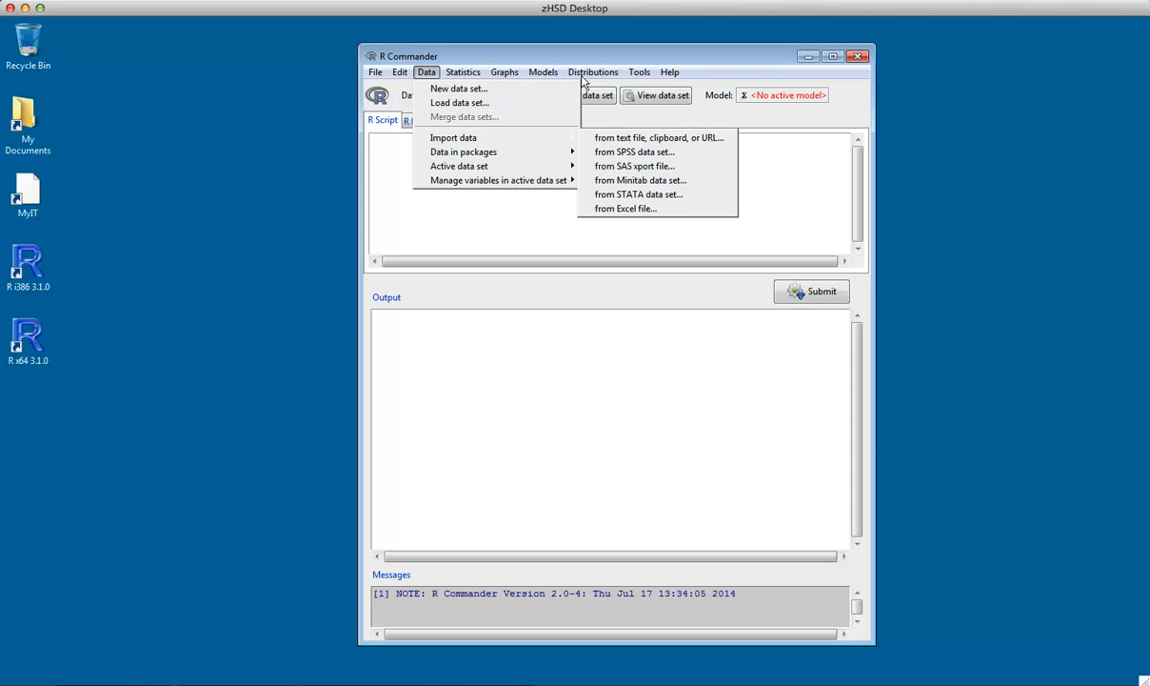
{"action": "left_click", "coordinate": [647, 138]}
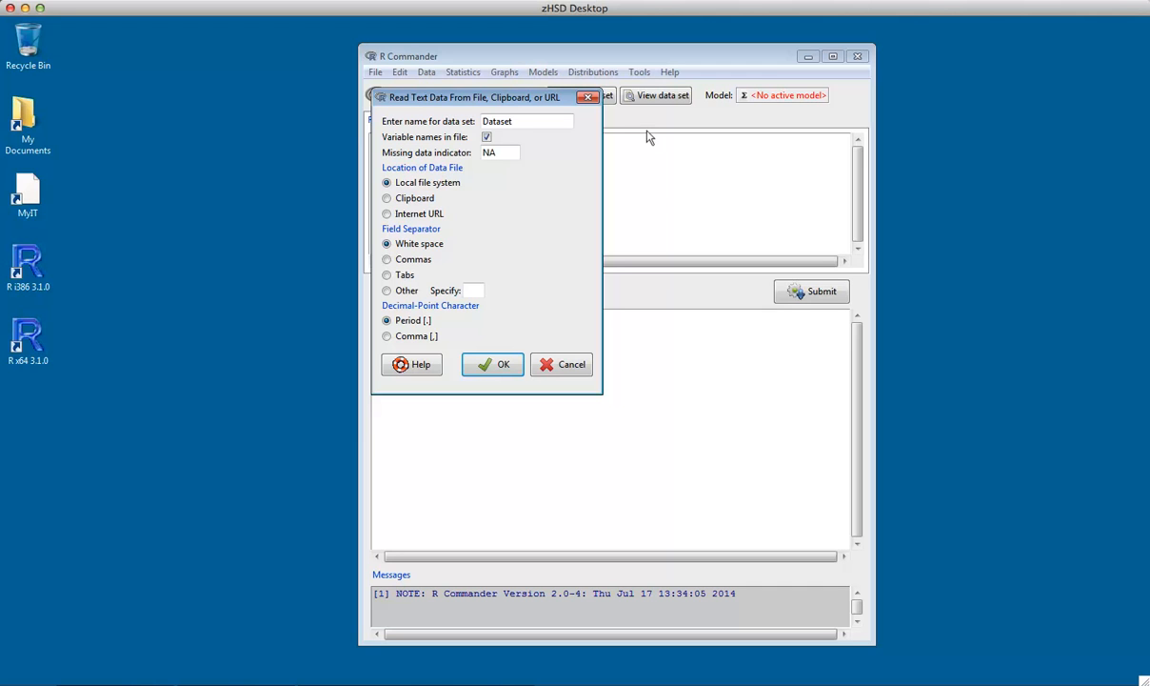
{"action": "left_click", "coordinate": [403, 261]}
{"action": "left_click", "coordinate": [491, 365]}
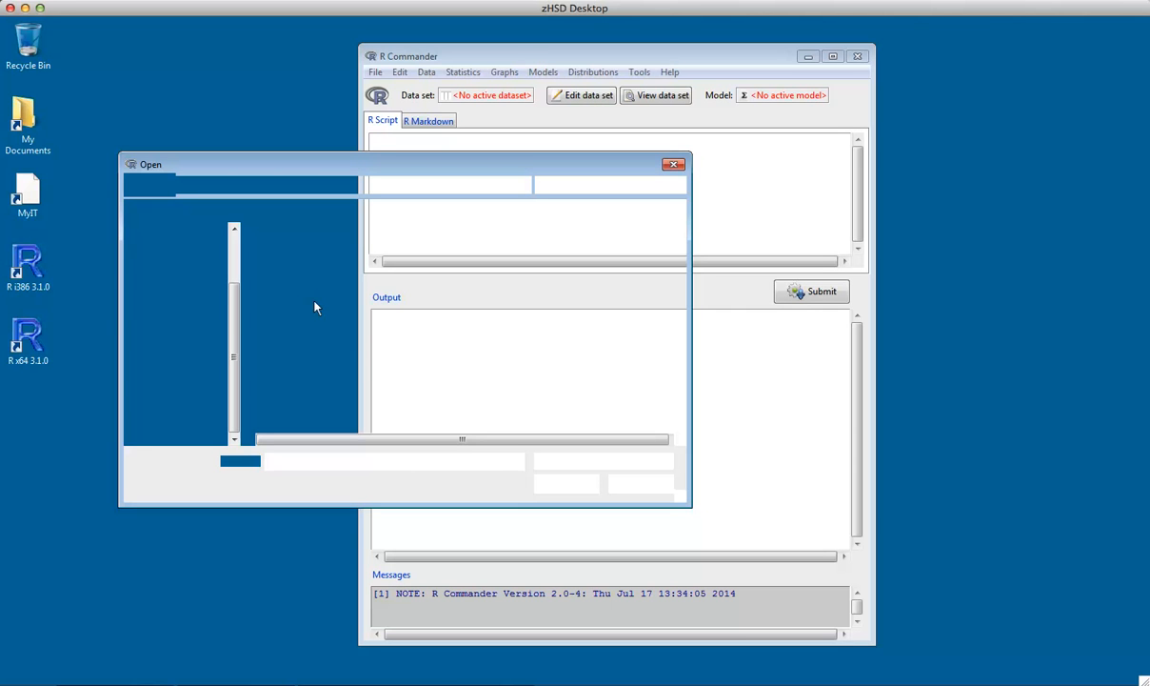
{"action": "left_click", "coordinate": [299, 253]}
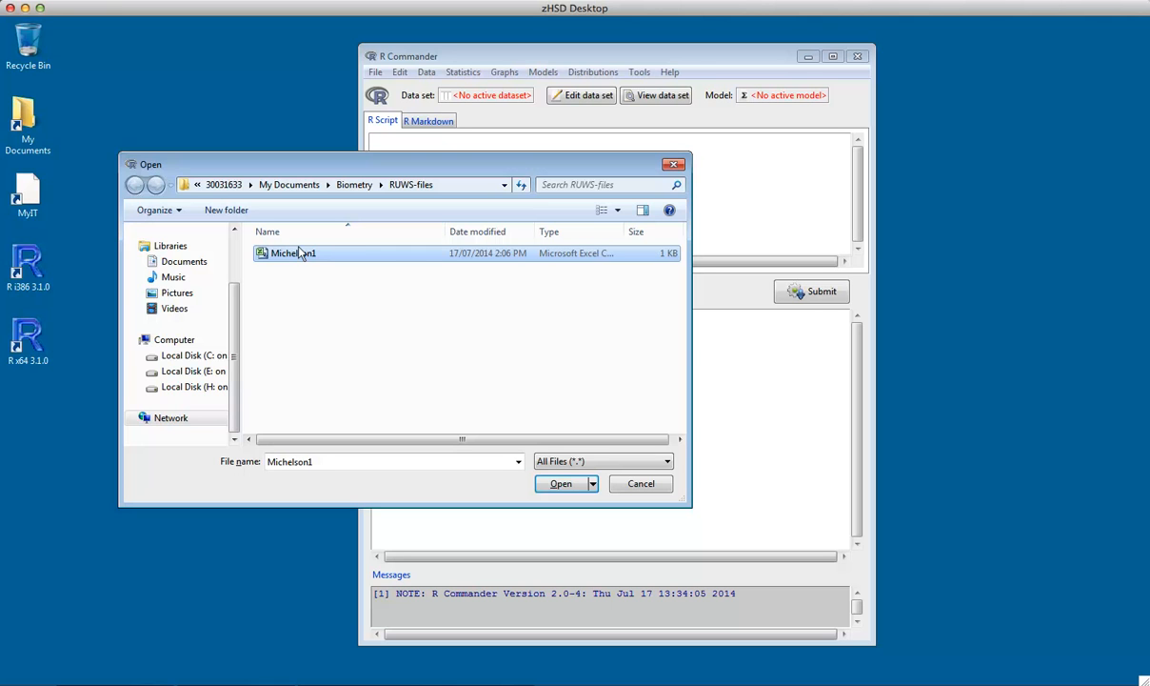
{"action": "left_click", "coordinate": [560, 484]}
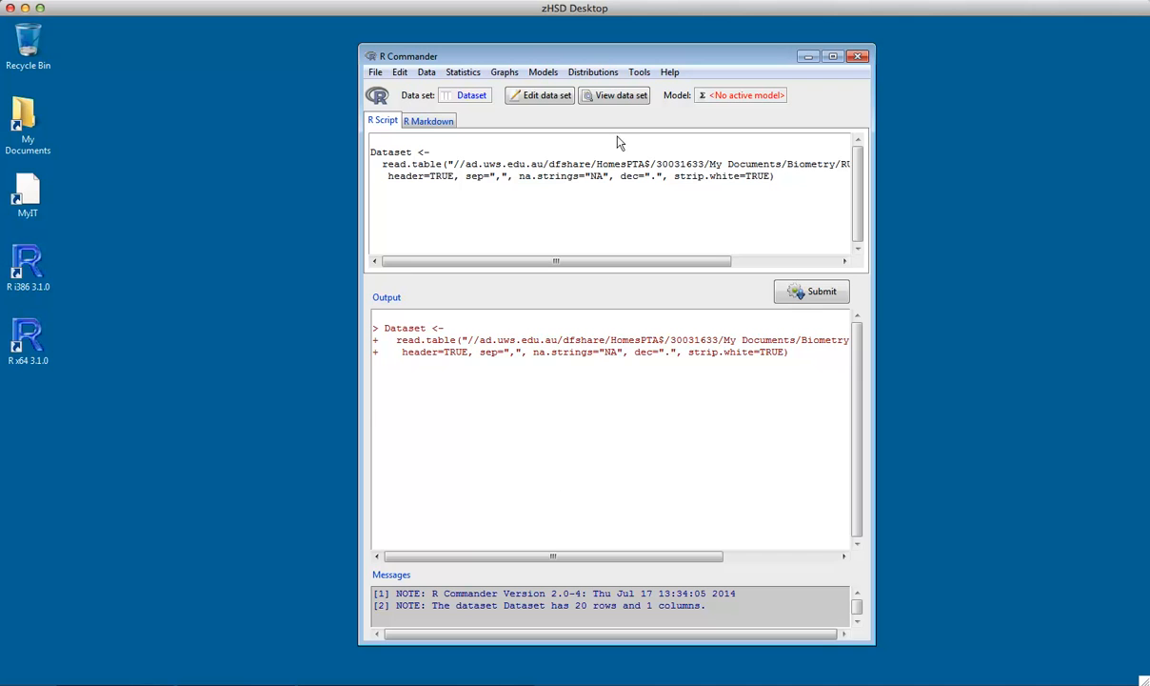
View the imported data set to check its speed values and close the viewer
{"action": "left_click", "coordinate": [620, 94]}
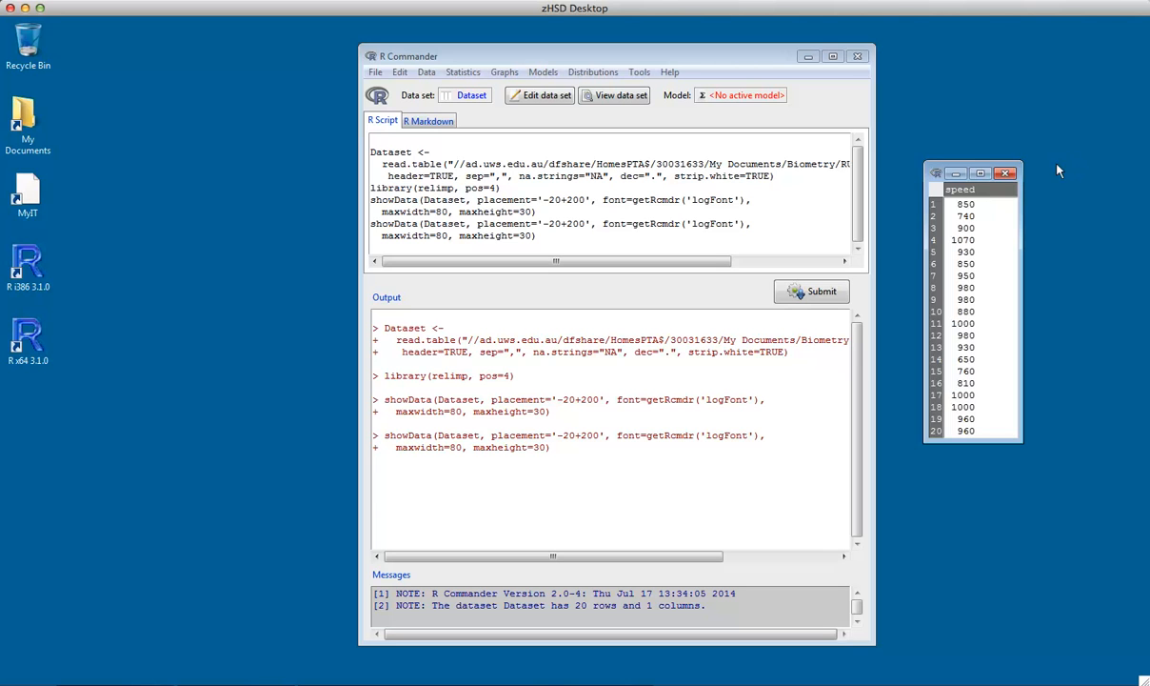
{"action": "left_click", "coordinate": [1004, 172]}
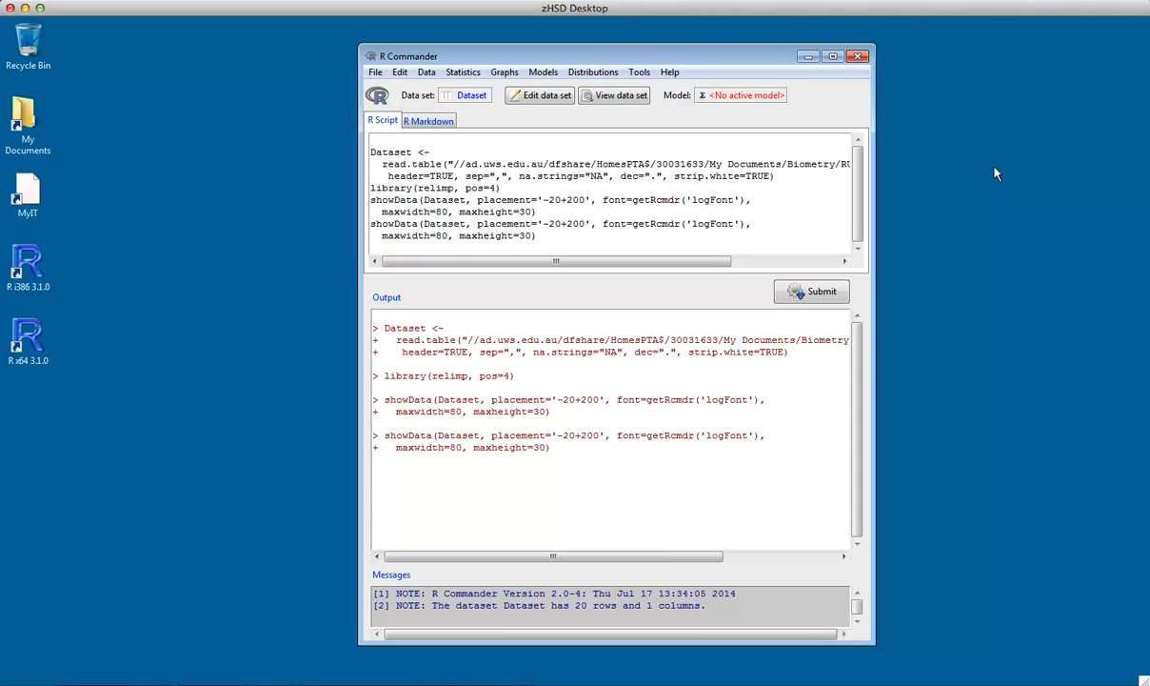
Compute numerical summaries for speed with mean, standard deviation, interquartile range and quantiles 0, .25, .5, .75, 1
{"action": "left_click", "coordinate": [465, 72]}
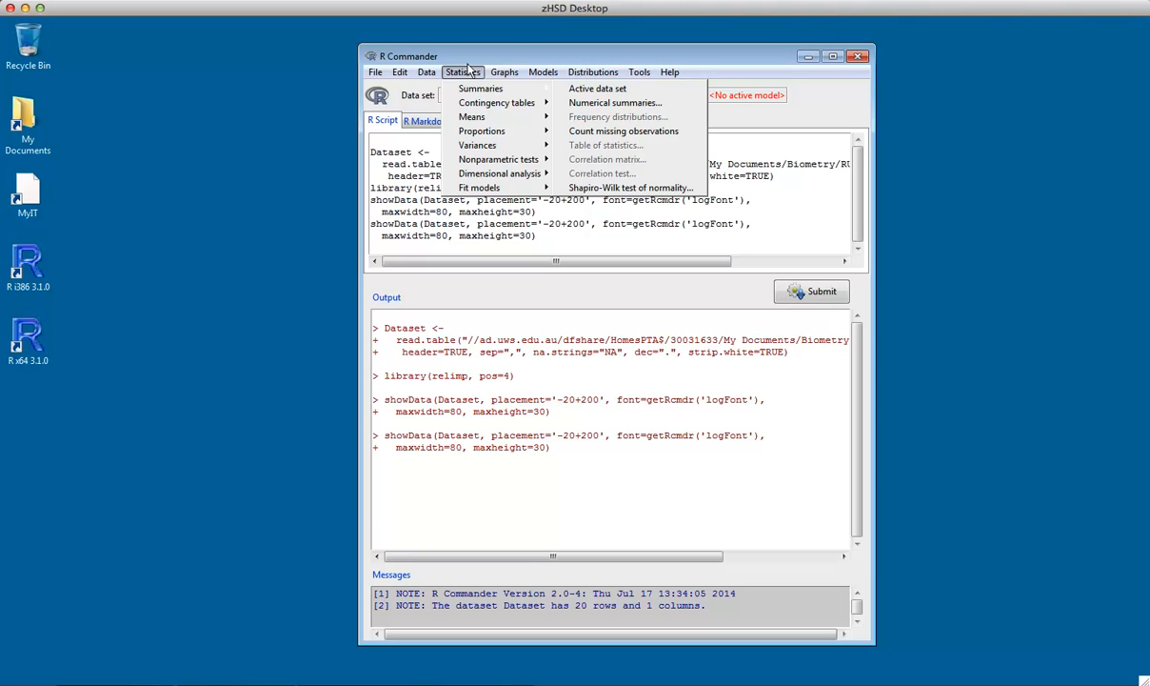
{"action": "left_click", "coordinate": [609, 102]}
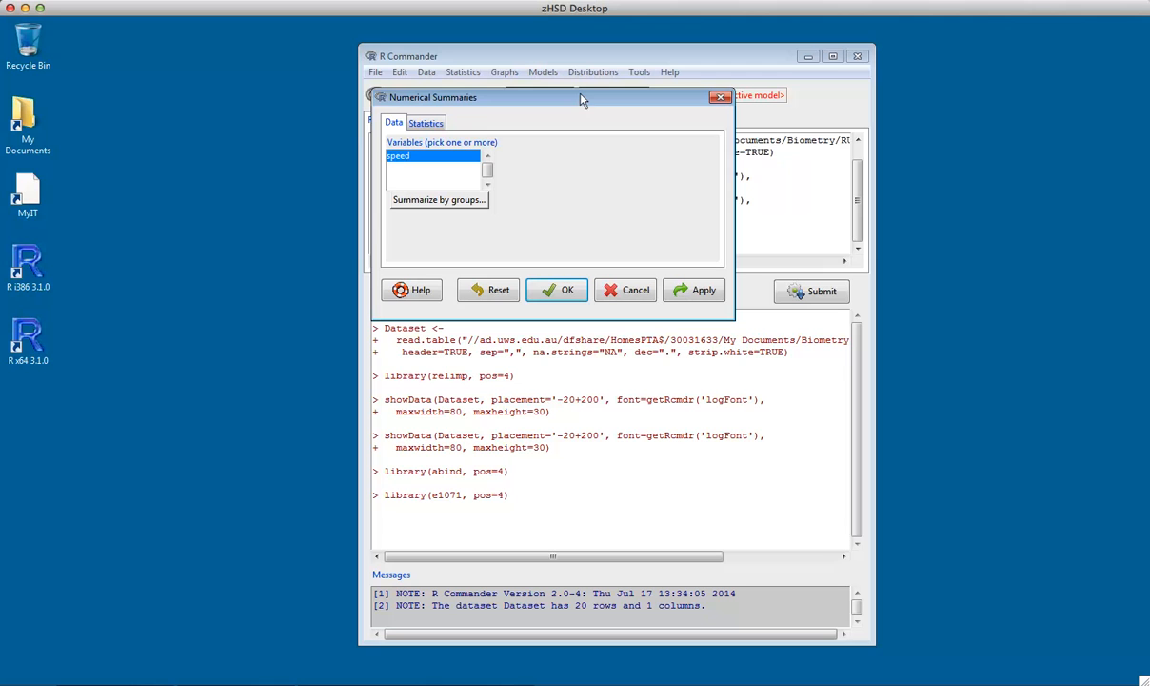
{"action": "left_click", "coordinate": [425, 120]}
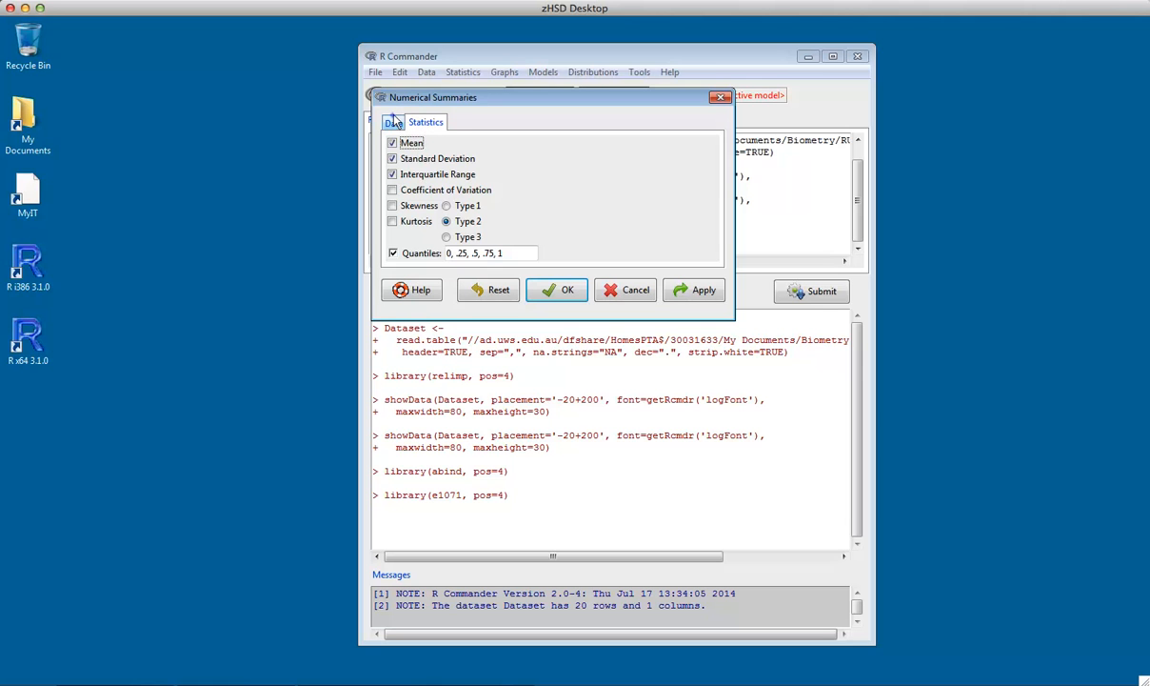
{"action": "left_click", "coordinate": [393, 121]}
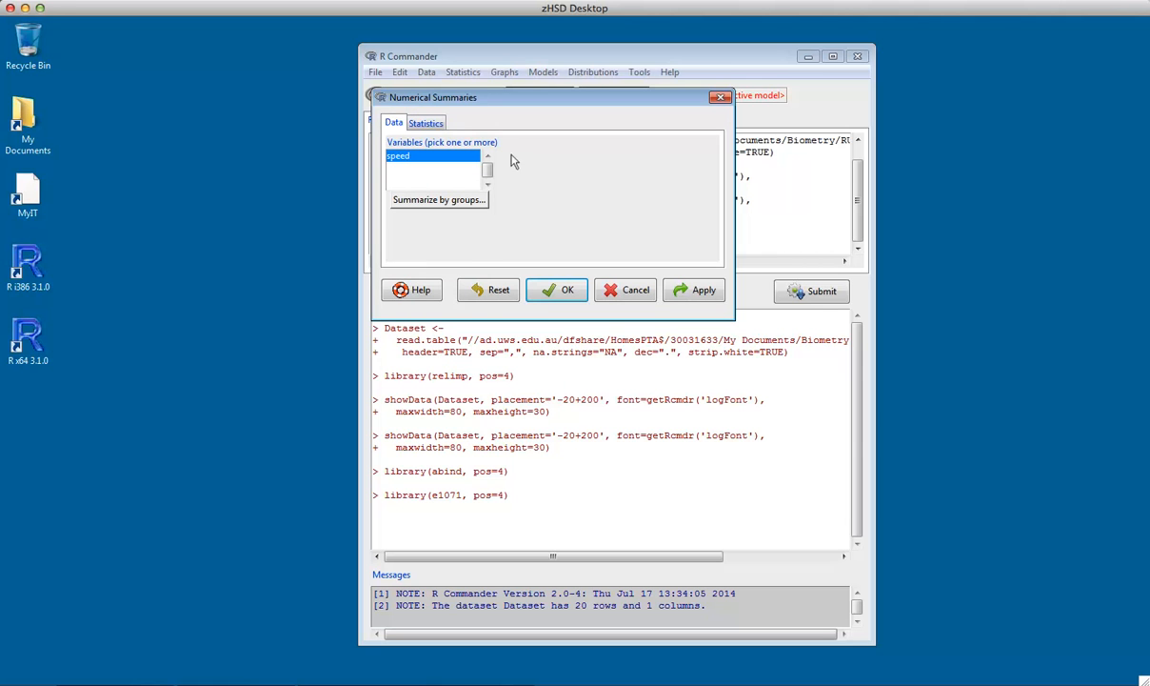
{"action": "left_click", "coordinate": [555, 290]}
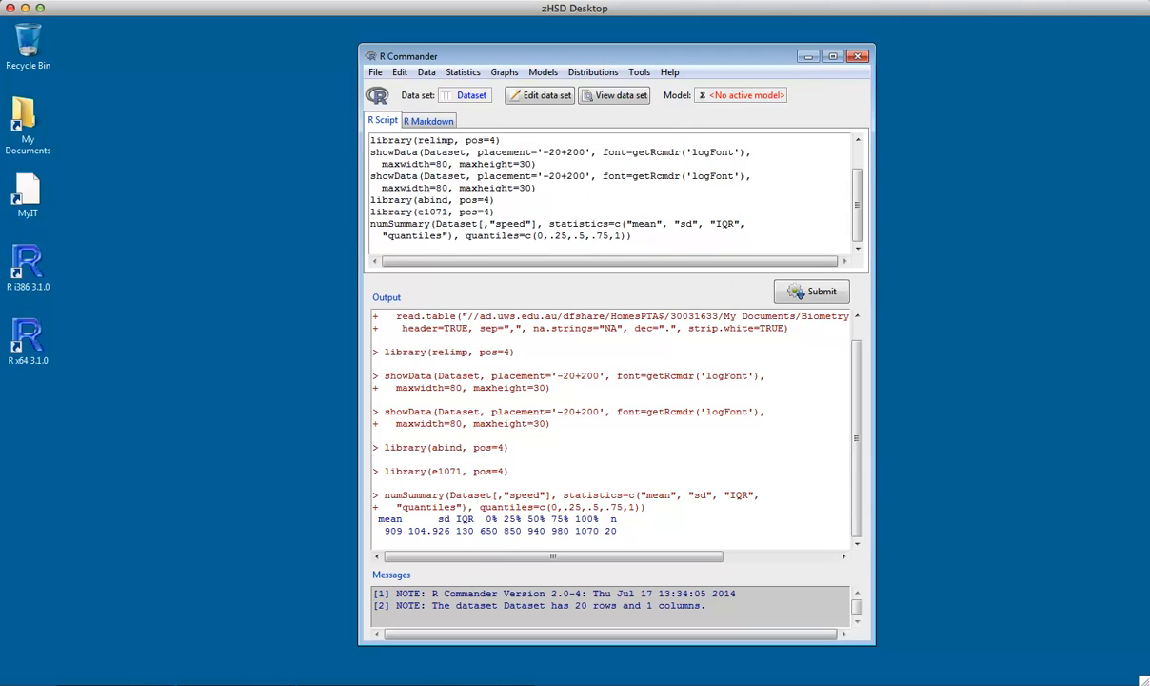